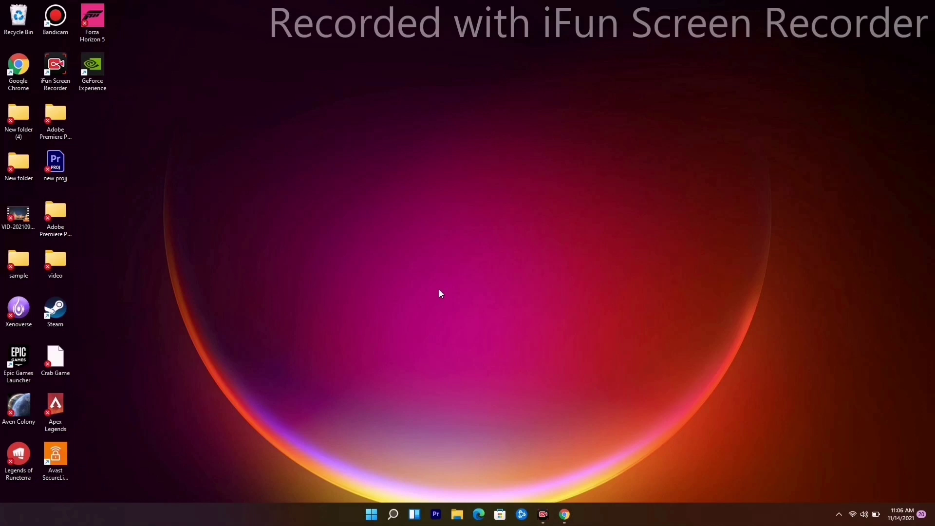
- Start a Start-menu settings search for 'view advanced system settings'
{"action": "left_click", "coordinate": [371, 517]}
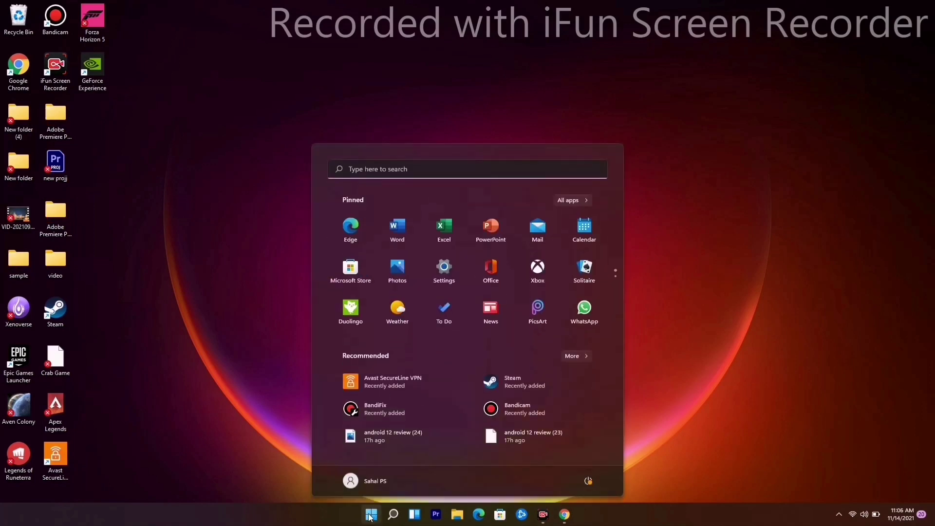
{"action": "left_click", "coordinate": [391, 171]}
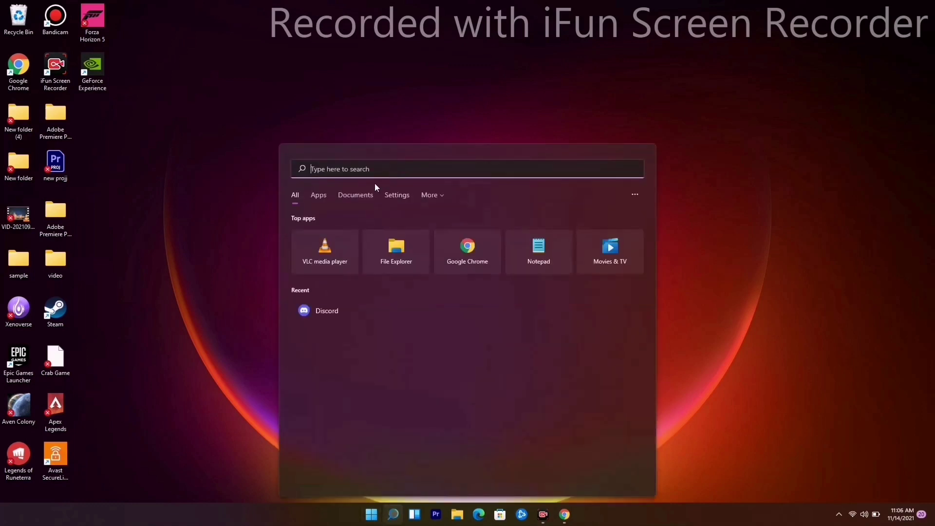
{"action": "type", "text": "view"}
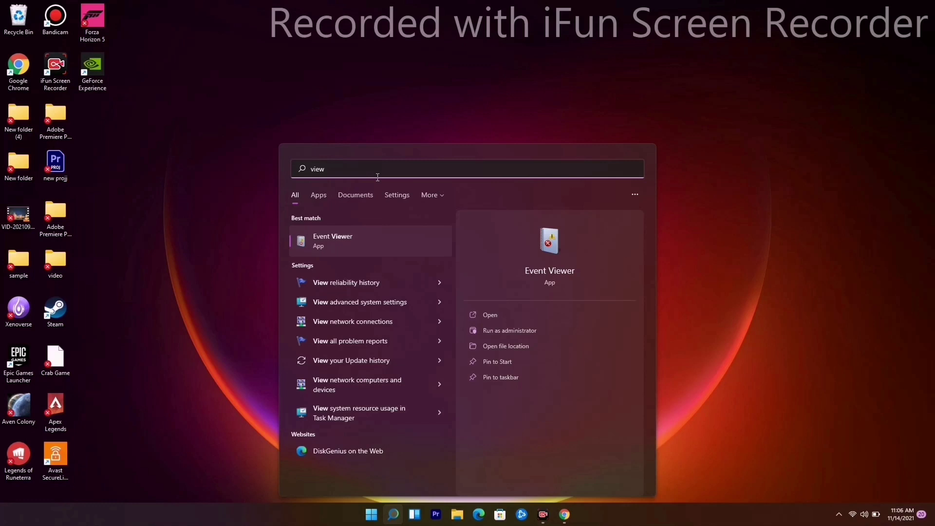
{"action": "type", "text": " adva"}
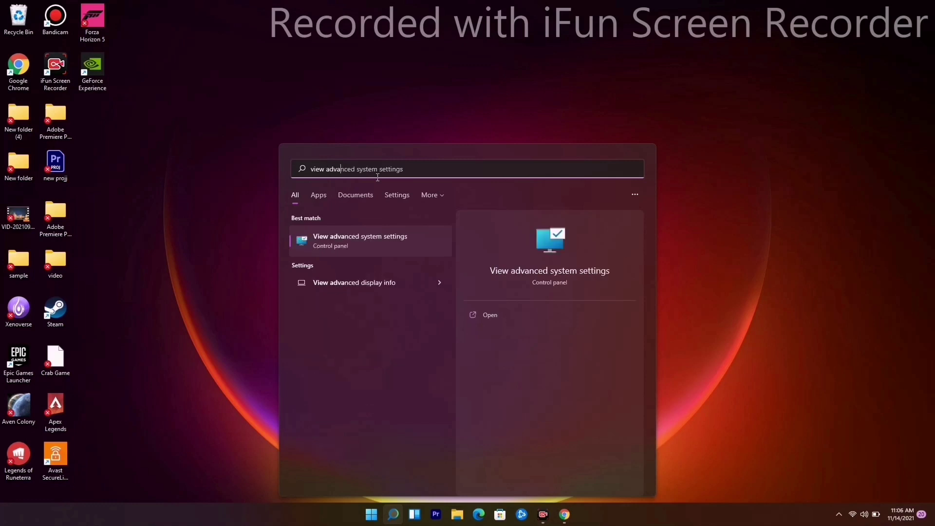
- Open System Properties, then the Advanced tab of Performance Options with its virtual memory section
{"action": "left_click", "coordinate": [380, 231]}
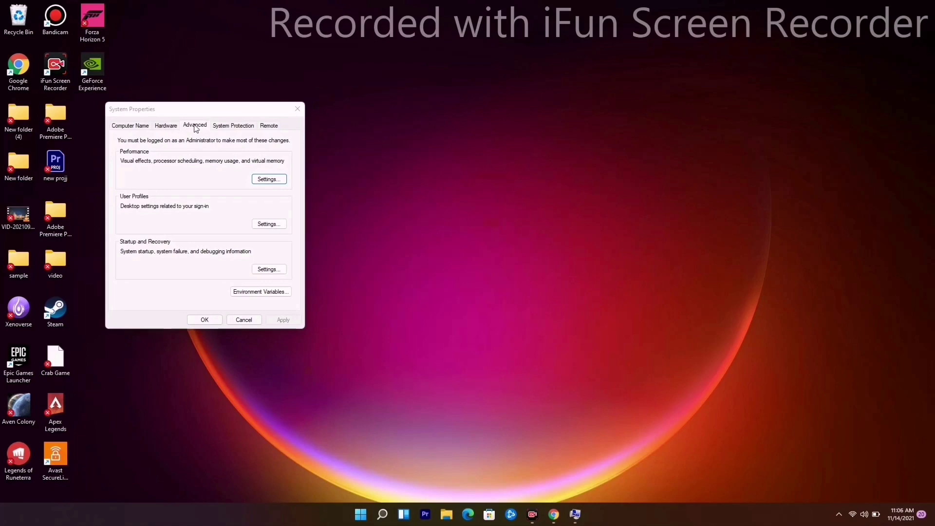
{"action": "left_click", "coordinate": [271, 182]}
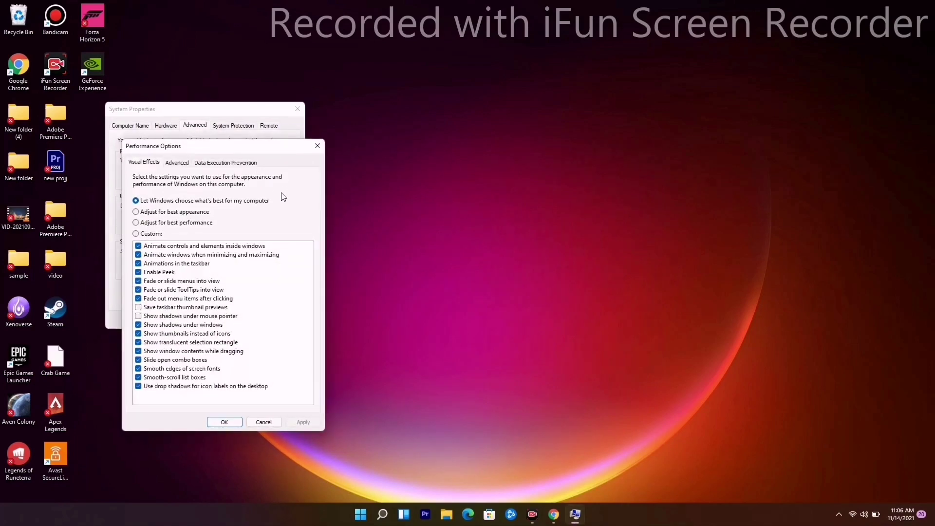
{"action": "left_click_drag", "start_coordinate": [237, 153], "coordinate": [296, 110]}
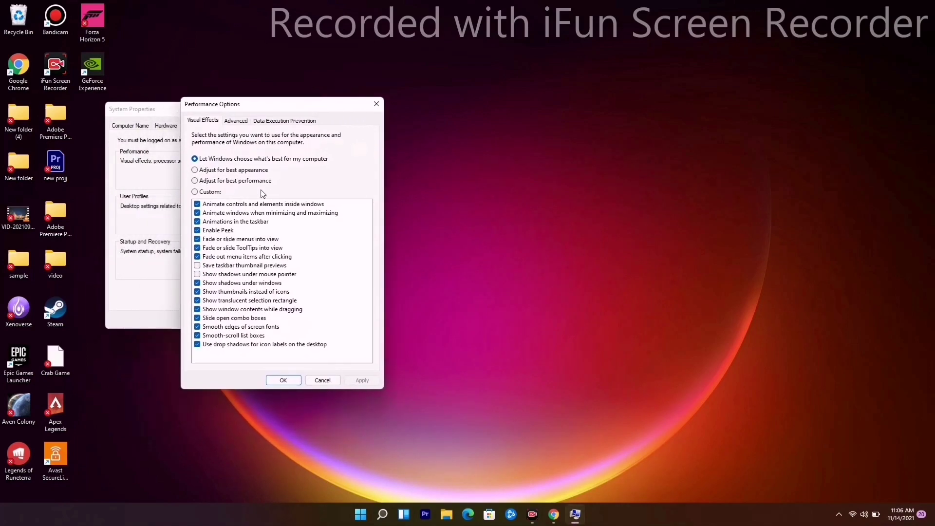
{"action": "left_click", "coordinate": [220, 191]}
{"action": "left_click", "coordinate": [237, 120]}
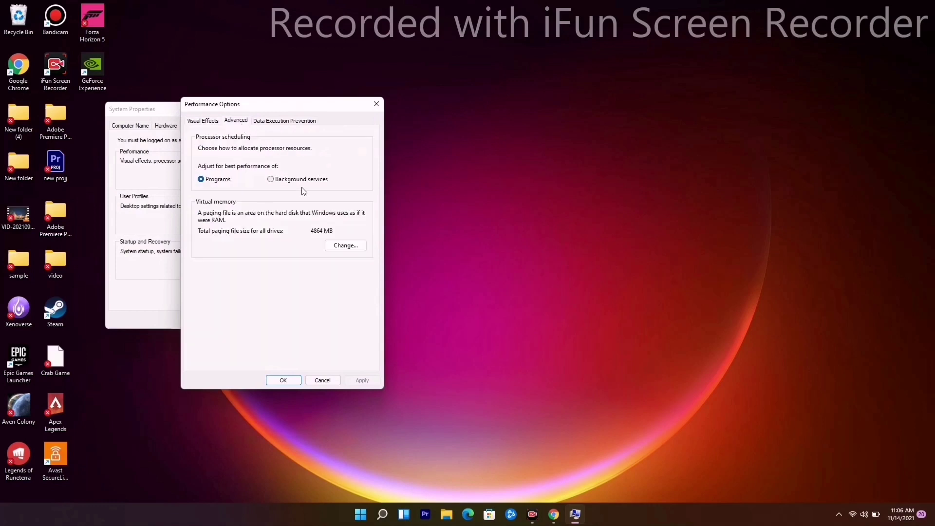
- Give drive C a custom paging size of 4096 MB initial and maximum, then close Performance Options
{"action": "left_click", "coordinate": [339, 247]}
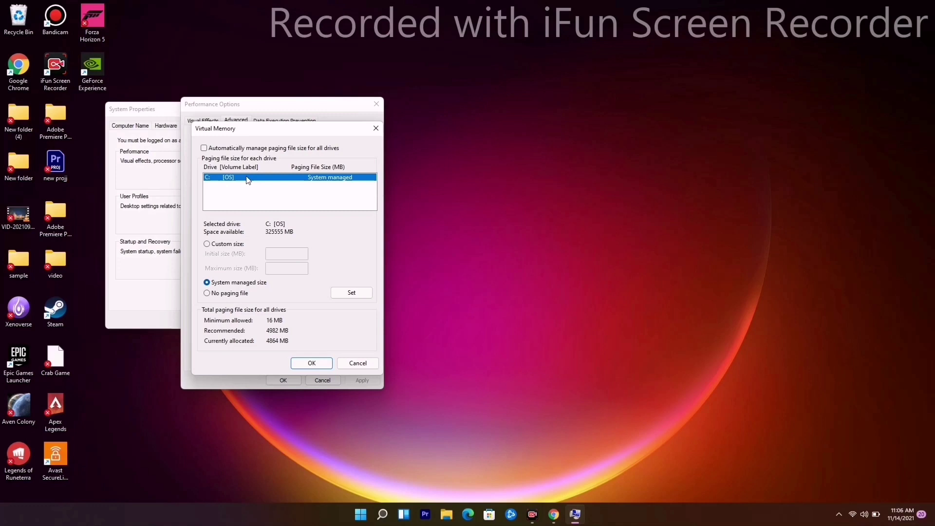
{"action": "left_click", "coordinate": [208, 244]}
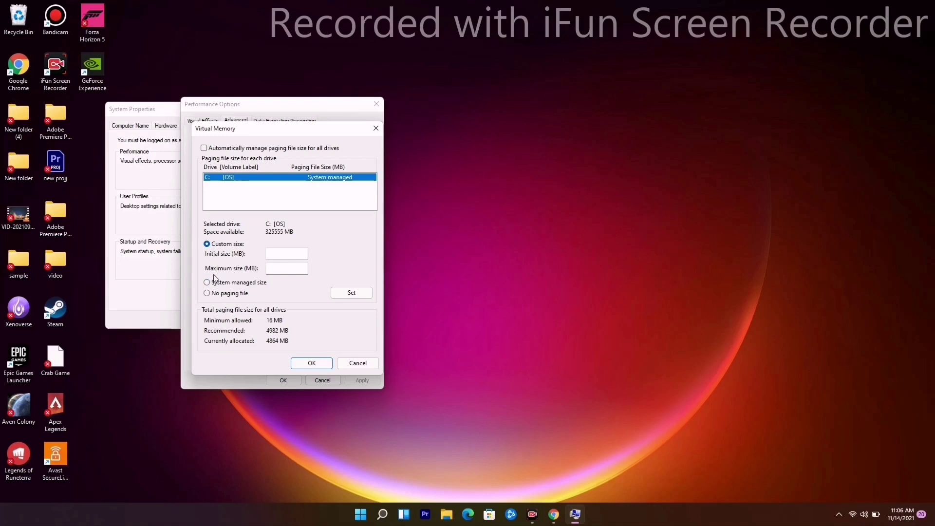
{"action": "left_click", "coordinate": [286, 253]}
{"action": "type", "text": "4096"}
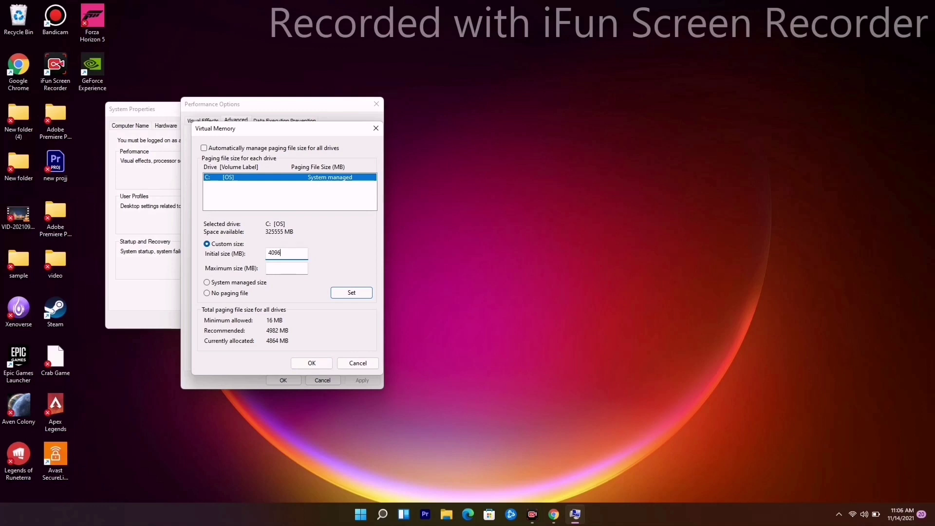
{"action": "left_click", "coordinate": [290, 270]}
{"action": "type", "text": "96"}
{"action": "left_click", "coordinate": [358, 363]}
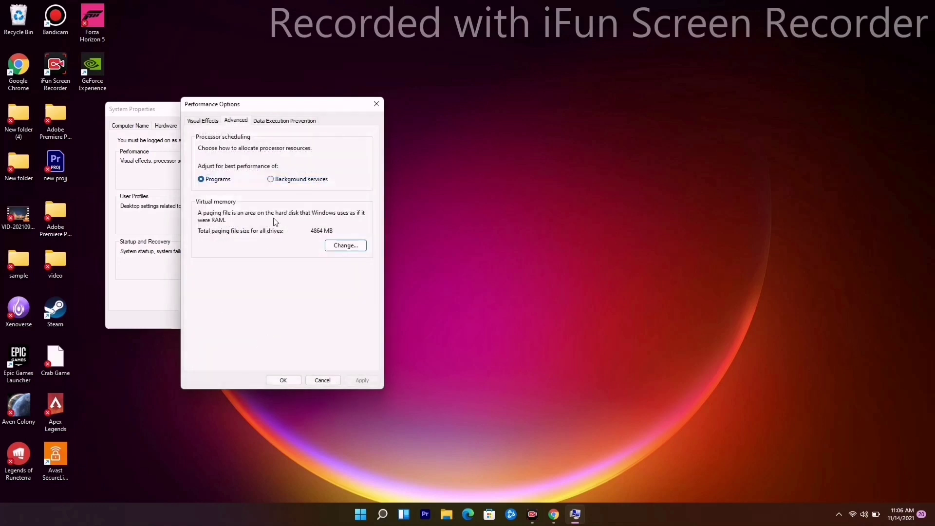
{"action": "left_click", "coordinate": [376, 103]}
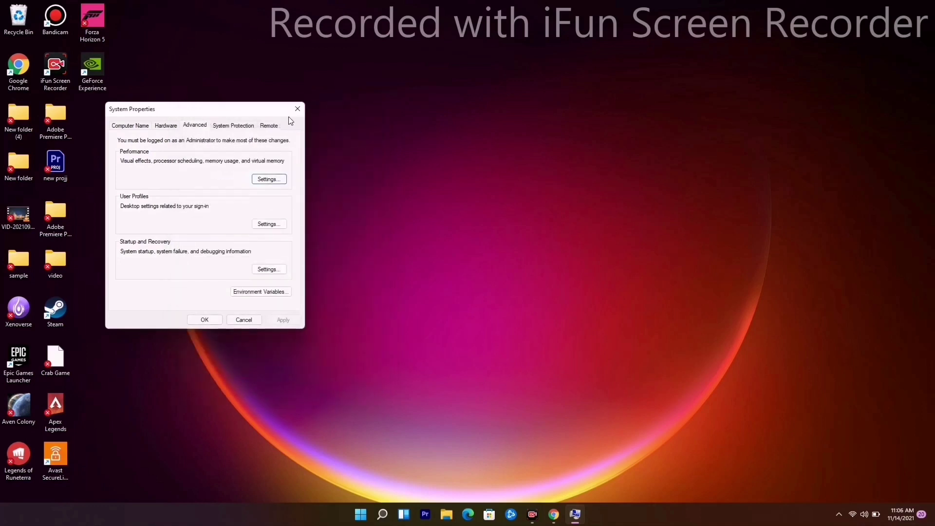
- Close System Properties and bring up the Win+X quick-link menu from the Start button
{"action": "left_click", "coordinate": [293, 110]}
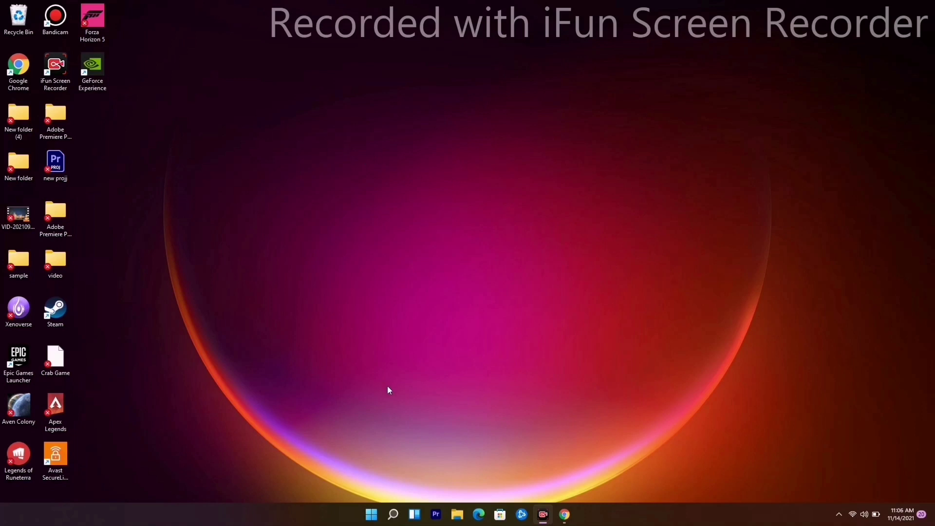
{"action": "right_click", "coordinate": [371, 516]}
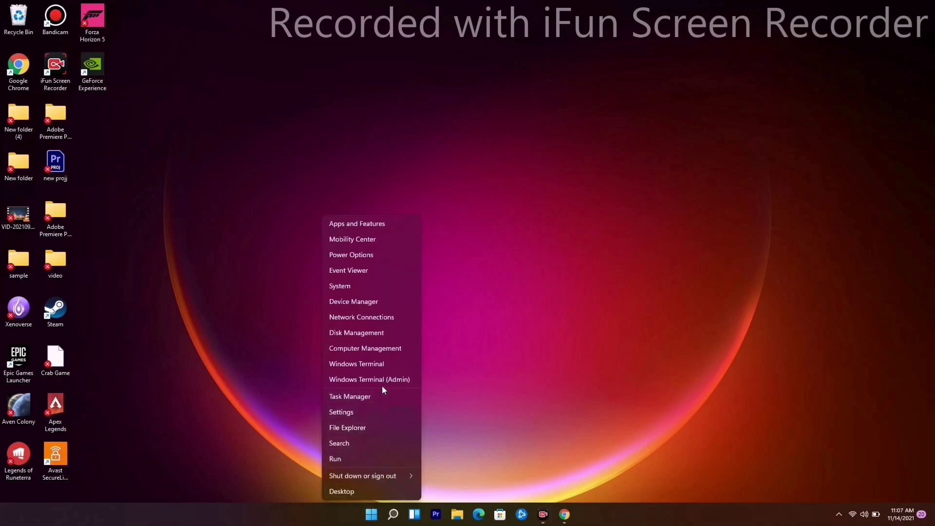
- In Device Manager, search automatically for an updated NVIDIA GeForce RTX 2080 Max-Q driver
{"action": "left_click", "coordinate": [384, 302]}
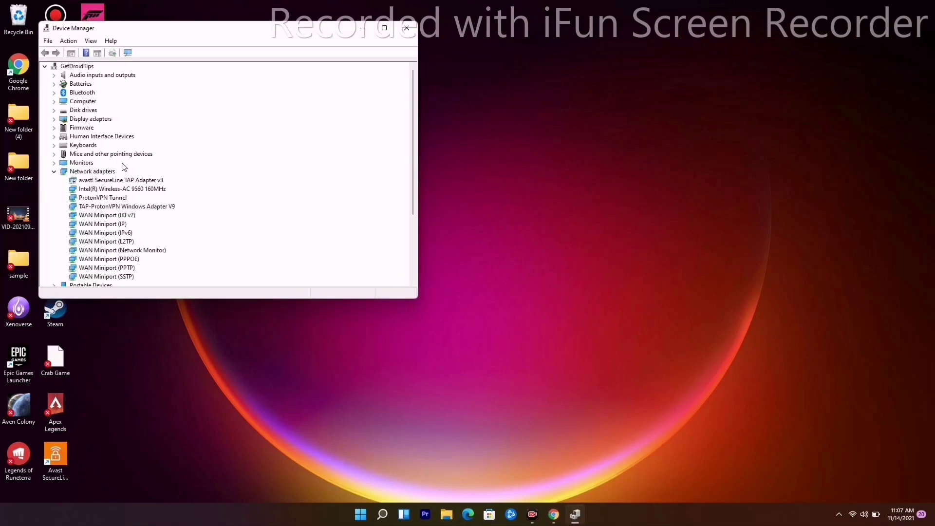
{"action": "left_click", "coordinate": [54, 119]}
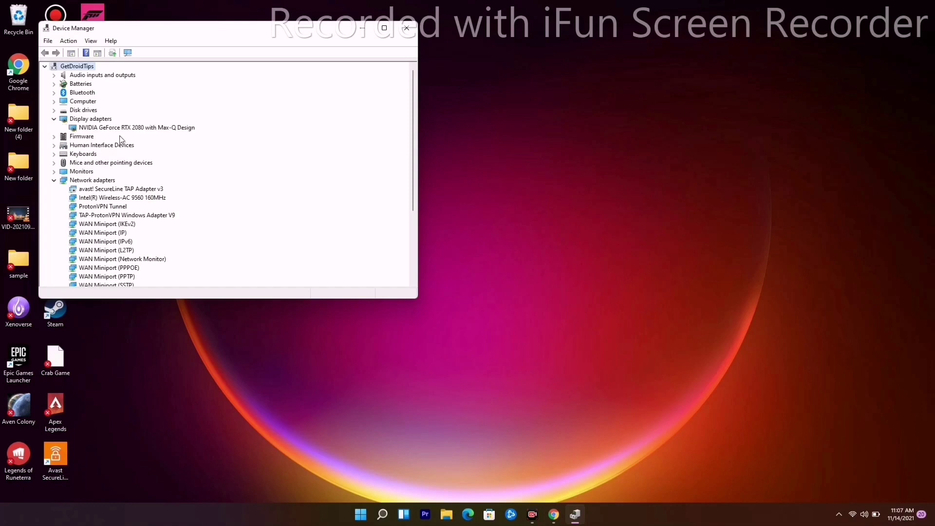
{"action": "right_click", "coordinate": [144, 129]}
{"action": "left_click", "coordinate": [163, 136]}
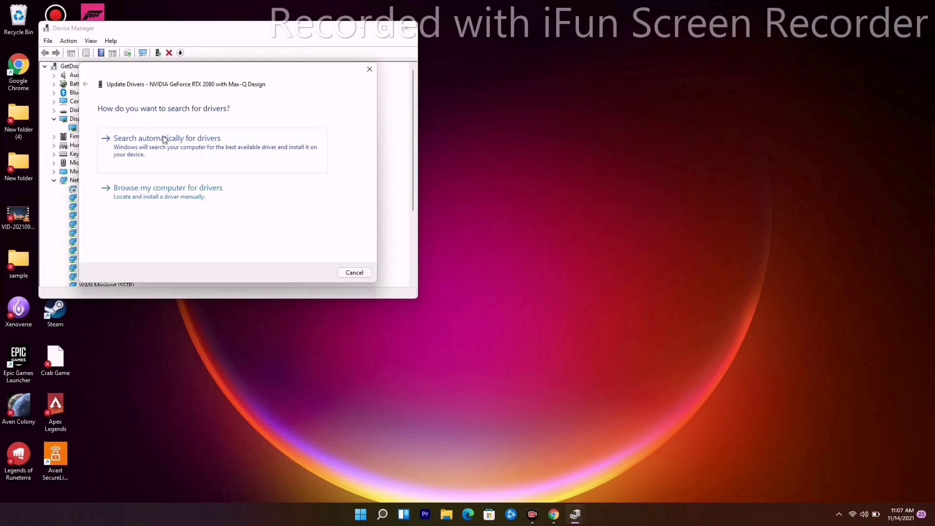
{"action": "left_click", "coordinate": [167, 146]}
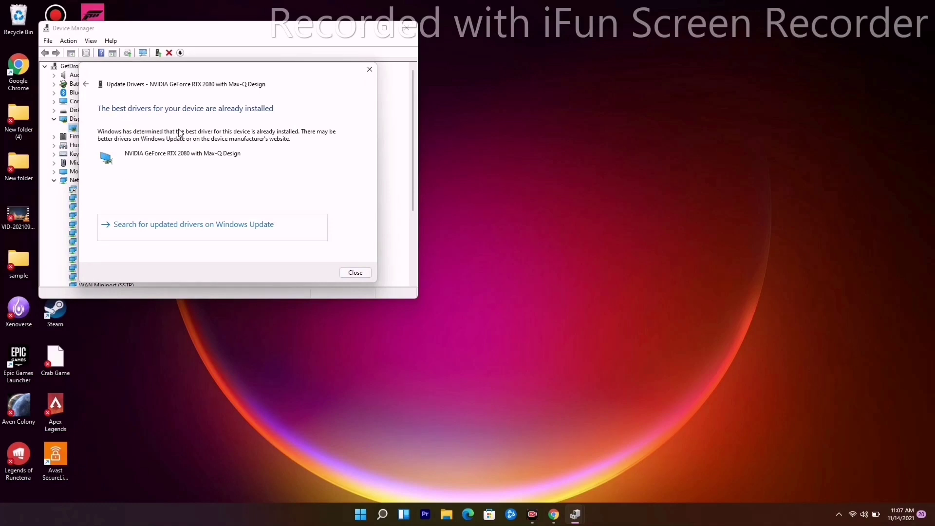
- Dismiss the 'best driver already installed' result, collapse Display adapters and exit Device Manager
{"action": "left_click", "coordinate": [369, 69]}
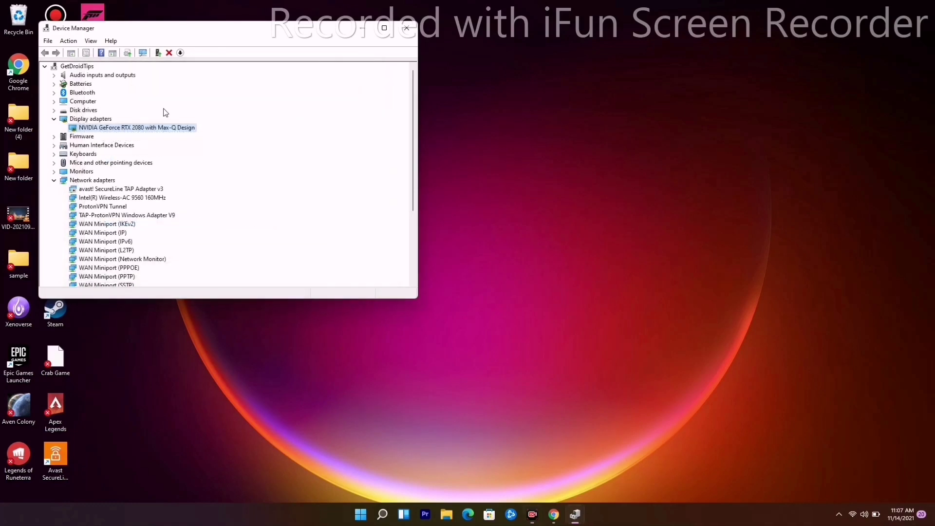
{"action": "left_click", "coordinate": [53, 118]}
{"action": "left_click", "coordinate": [406, 28]}
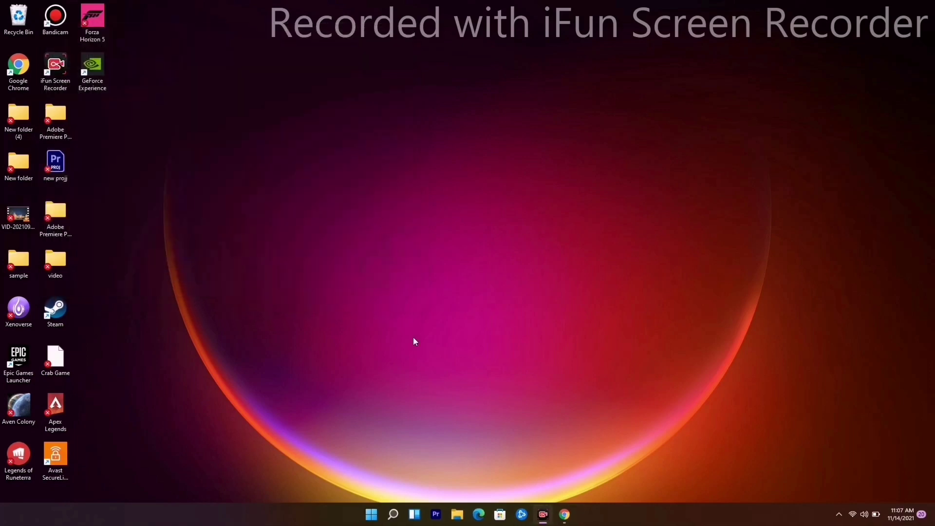
{"action": "right_click", "coordinate": [370, 514]}
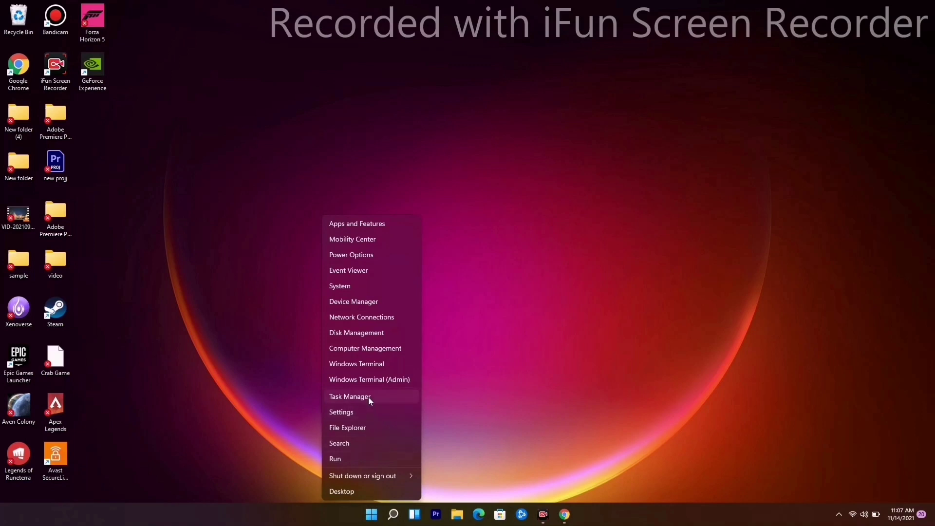
{"action": "left_click", "coordinate": [368, 397]}
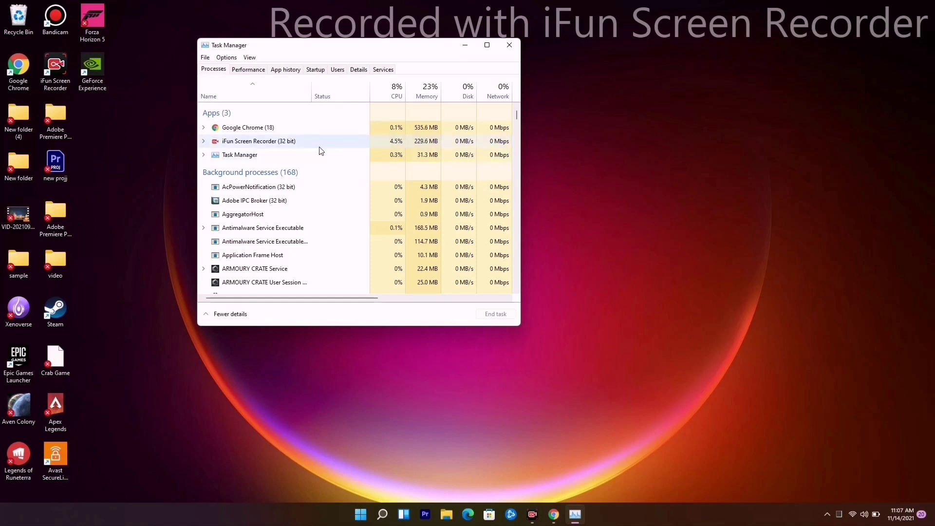
{"action": "left_click", "coordinate": [509, 47]}
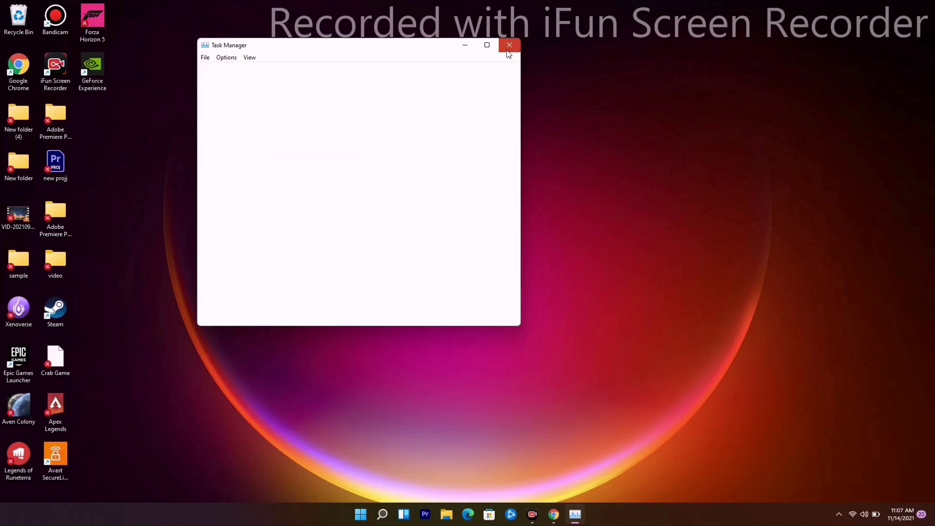
{"action": "left_click", "coordinate": [393, 514]}
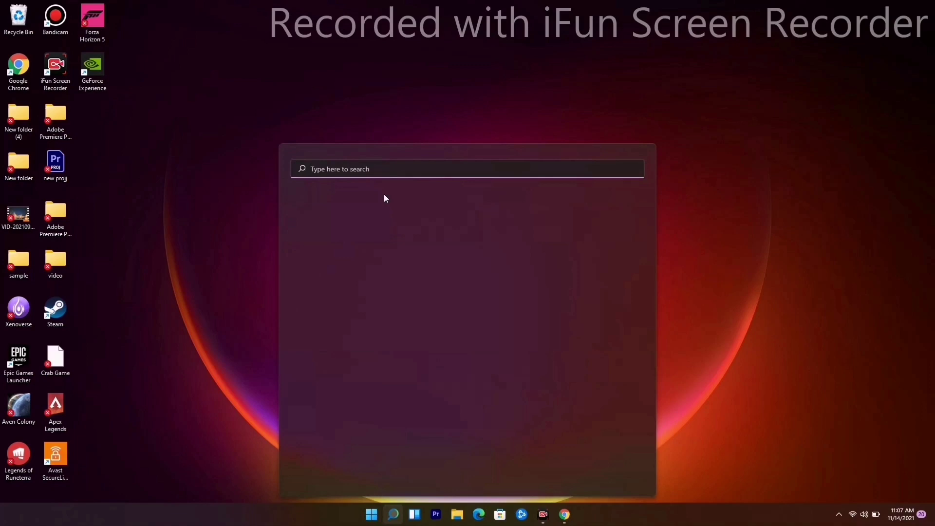
{"action": "type", "text": "settings"}
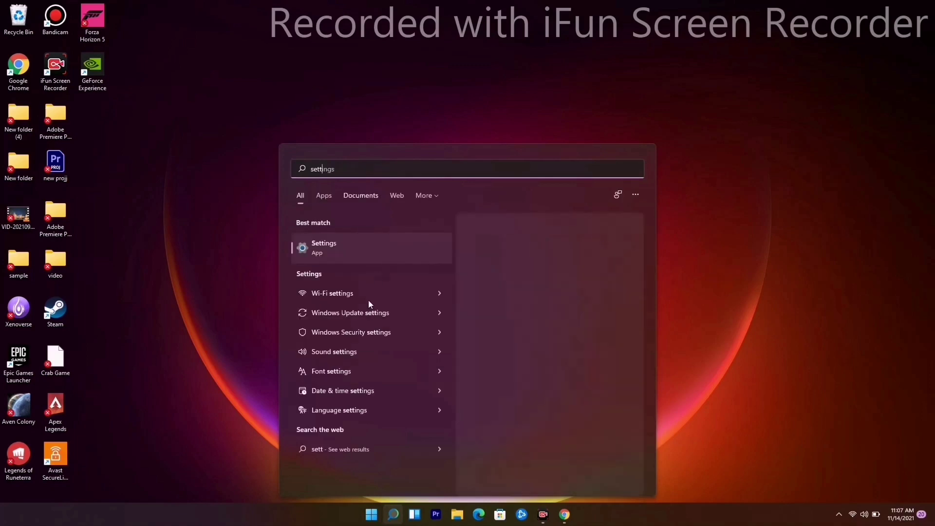
{"action": "left_click", "coordinate": [353, 249]}
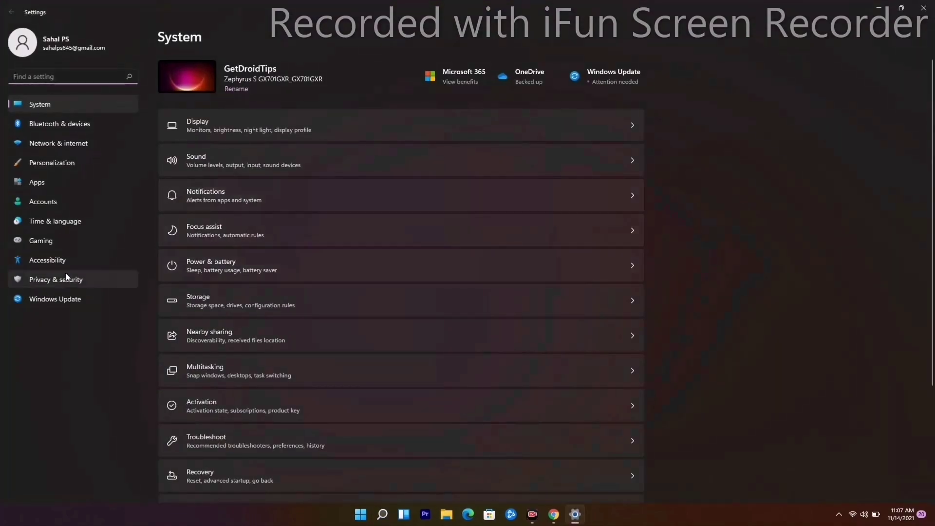
{"action": "left_click", "coordinate": [73, 300]}
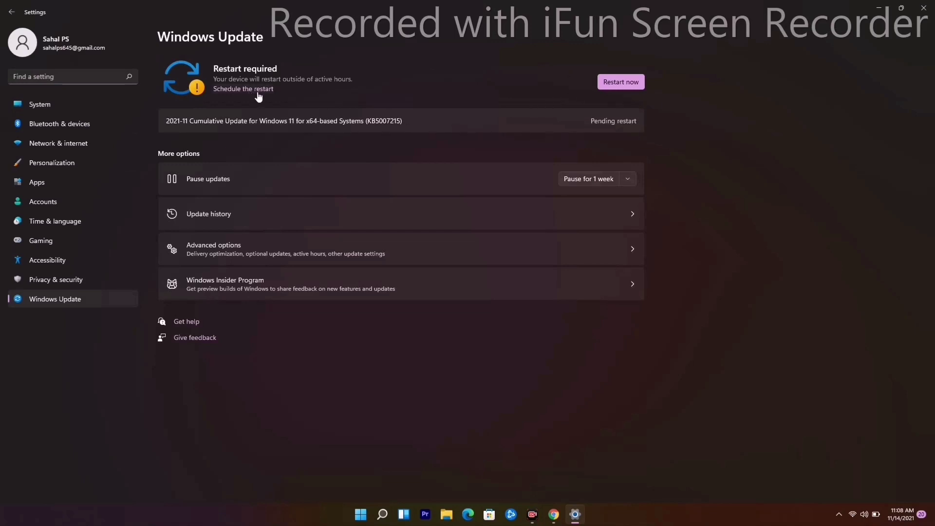
{"action": "left_click", "coordinate": [924, 8]}
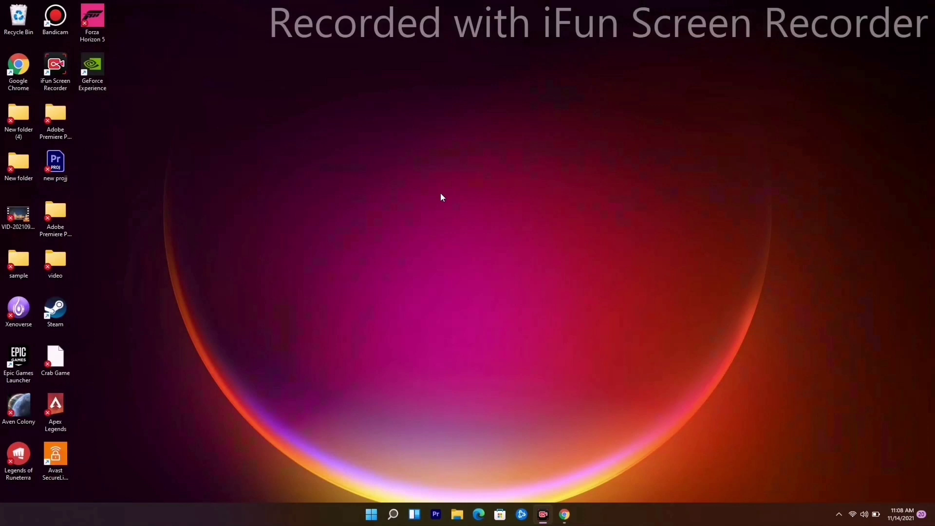